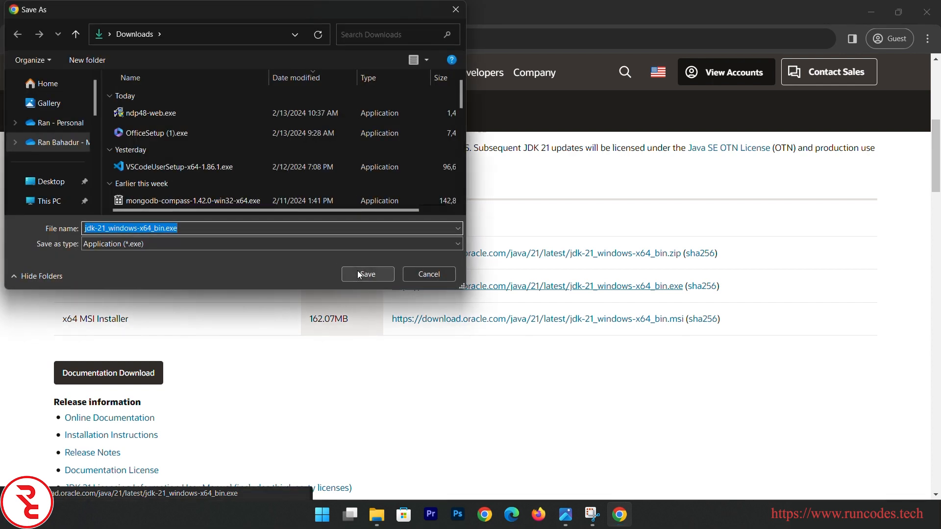
# - Save jdk-21_windows-x64_bin.exe to the Downloads folder and launch the downloaded installer from there
pyautogui.click(357, 270)
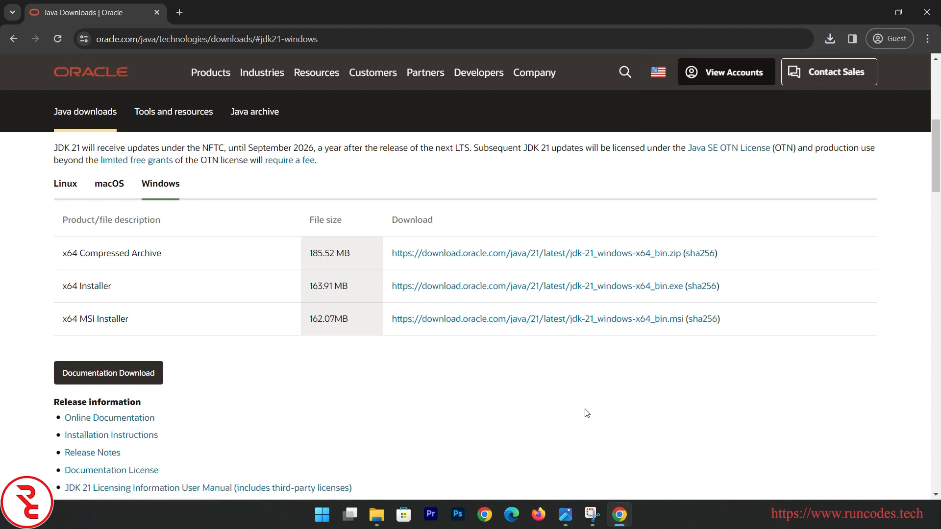
pyautogui.click(832, 43)
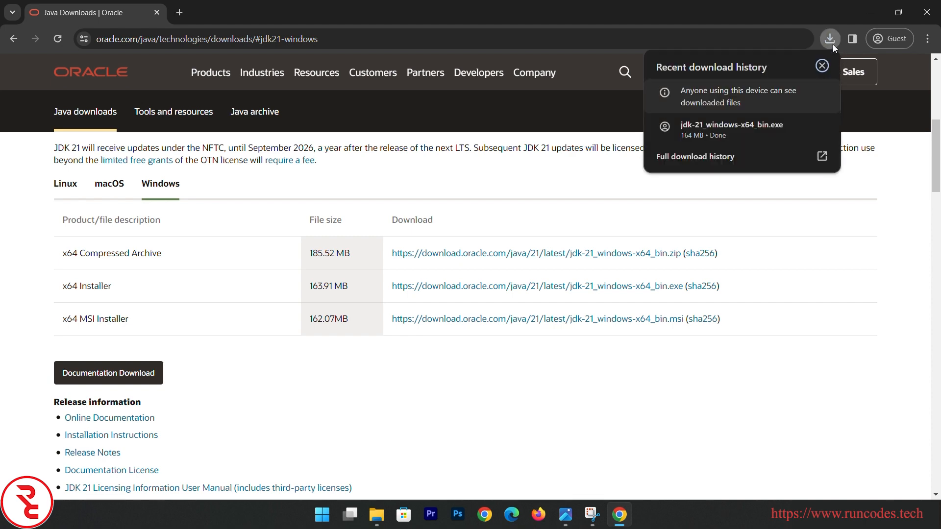
pyautogui.moveTo(769, 135)
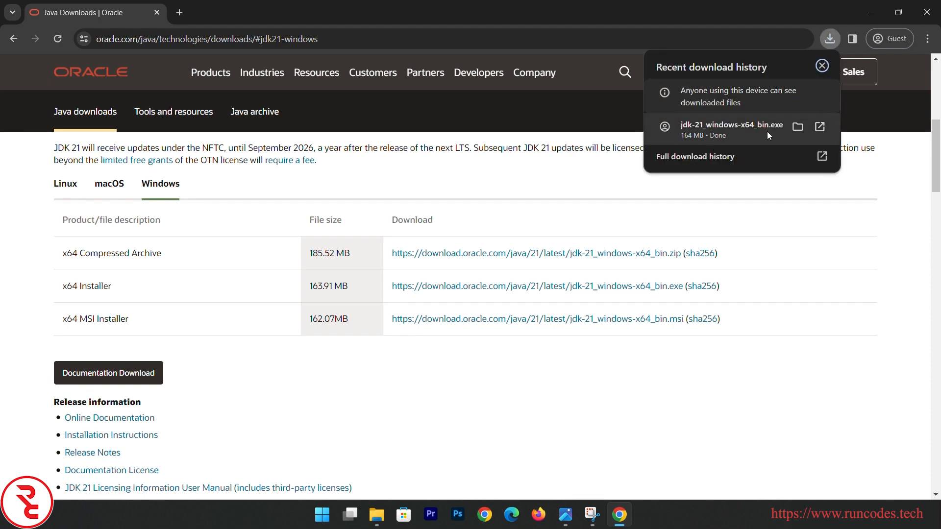
pyautogui.click(798, 127)
pyautogui.doubleClick(430, 266)
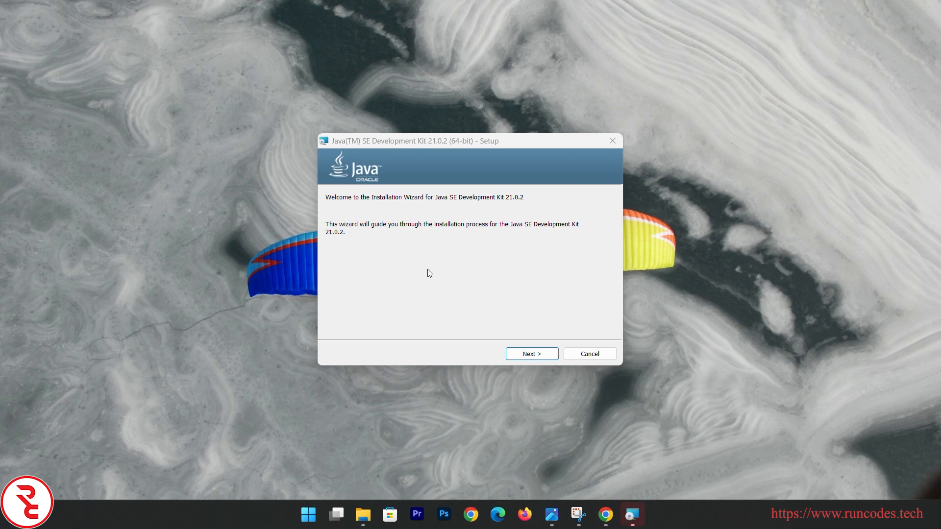
# - Install Java SE Development Kit 21.0.2 in C:\Program Files\Java\jdk-21\ and close the setup wizard
pyautogui.click(549, 358)
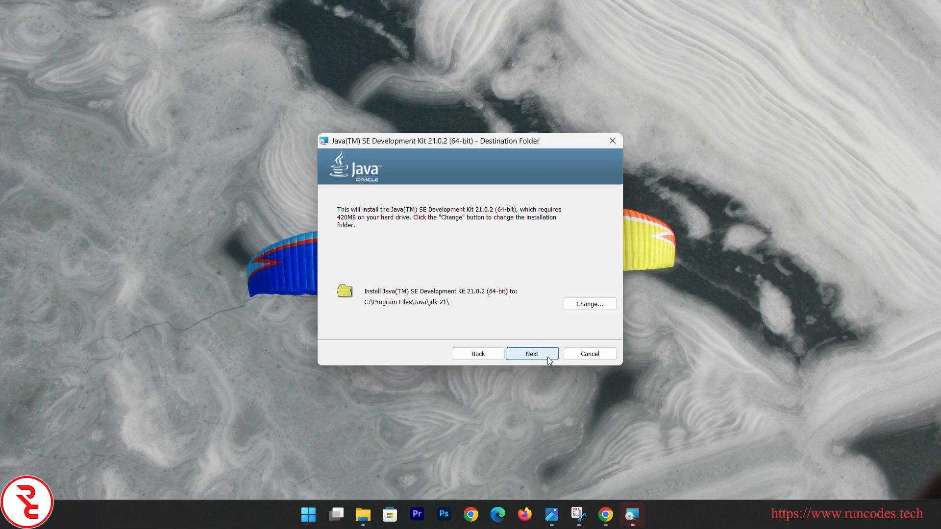
pyautogui.click(519, 354)
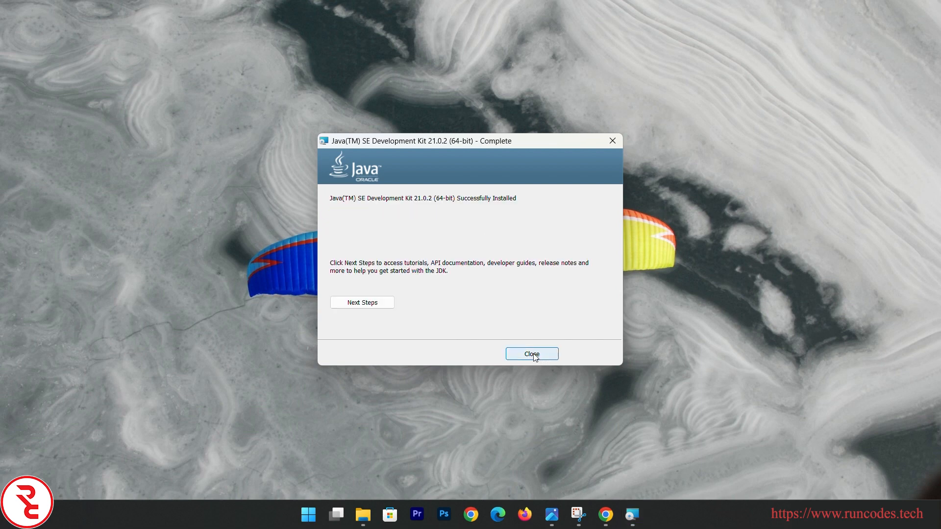
pyautogui.click(533, 355)
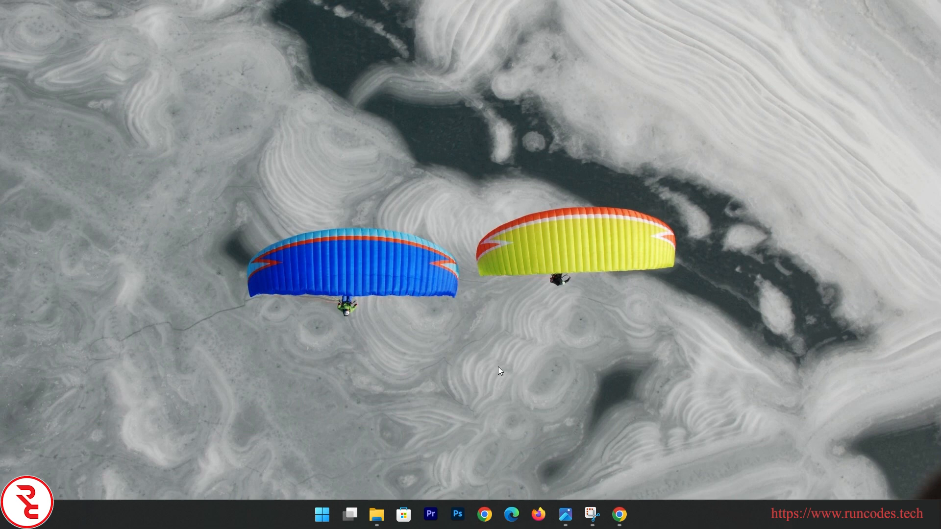
# - Browse in File Explorer to the Java folder inside Program Files on Local Disk (C:)
pyautogui.press('super+e')
pyautogui.scroll(-3, 260, 441)
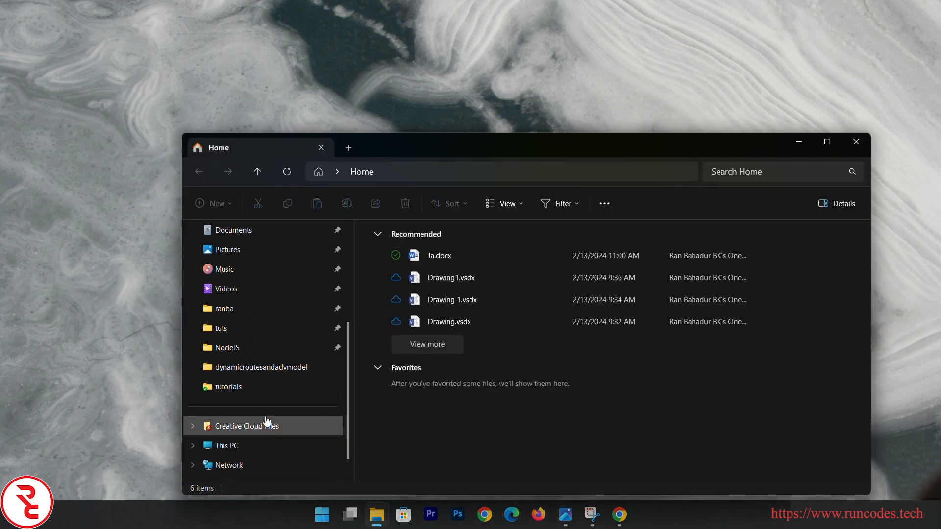
pyautogui.click(246, 447)
pyautogui.doubleClick(463, 255)
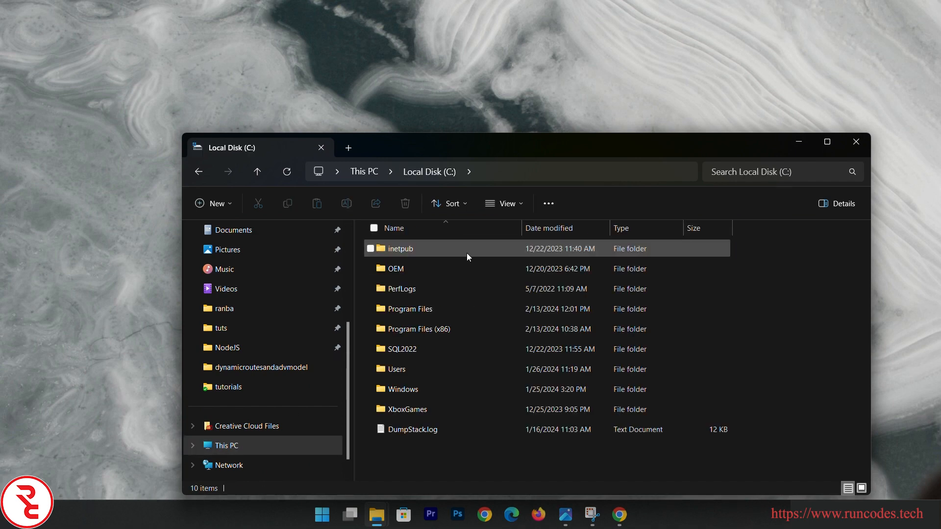
pyautogui.doubleClick(413, 307)
pyautogui.scroll(-1, 475, 390)
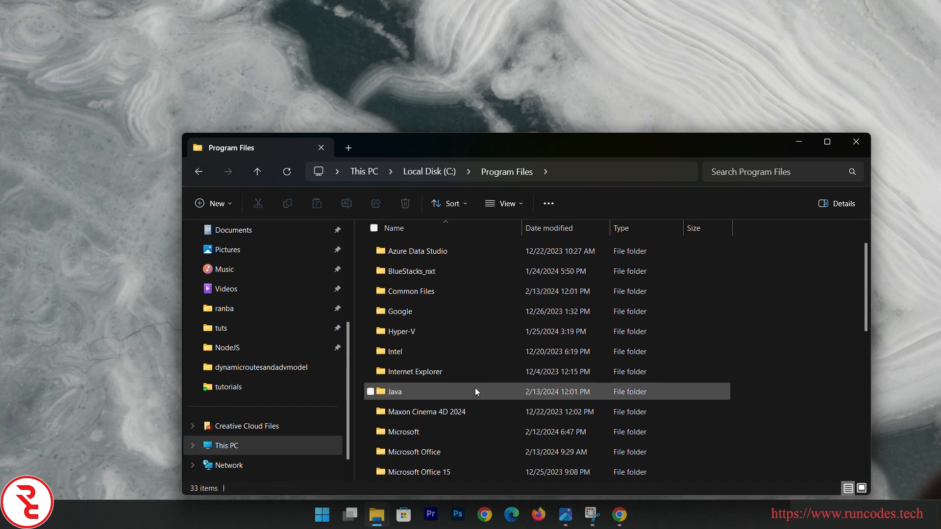
pyautogui.doubleClick(475, 393)
# - Open the bin folder of jdk-21, copy its full path and return to the desktop
pyautogui.click(419, 249)
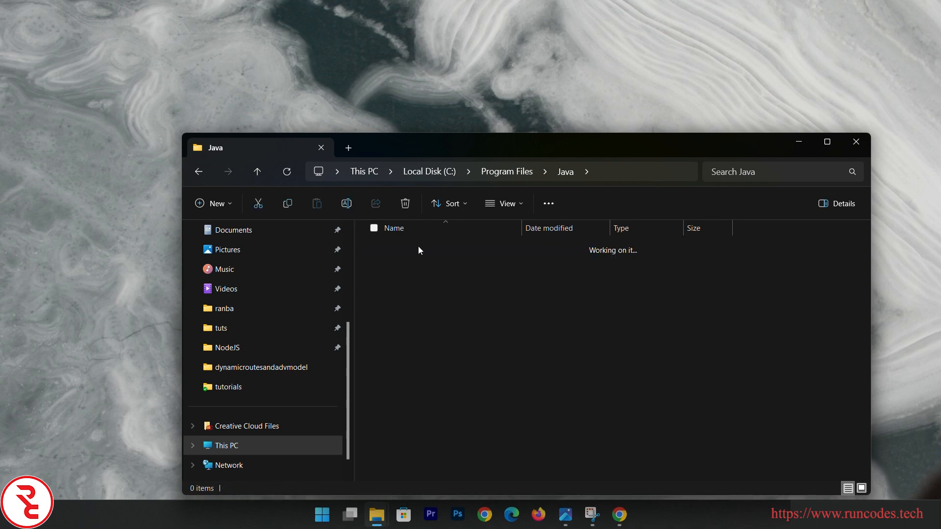
pyautogui.doubleClick(419, 248)
pyautogui.doubleClick(420, 254)
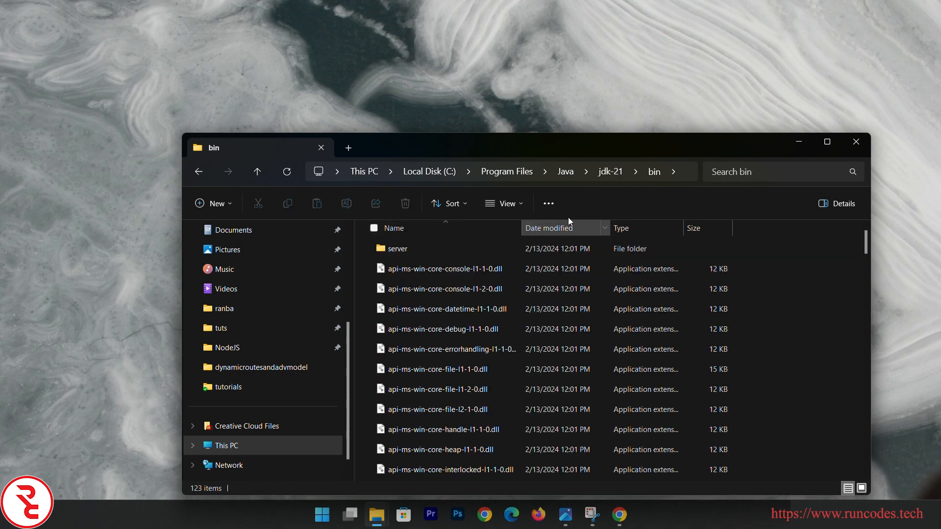
pyautogui.click(686, 174)
pyautogui.hotkey('ctrl', 'c')
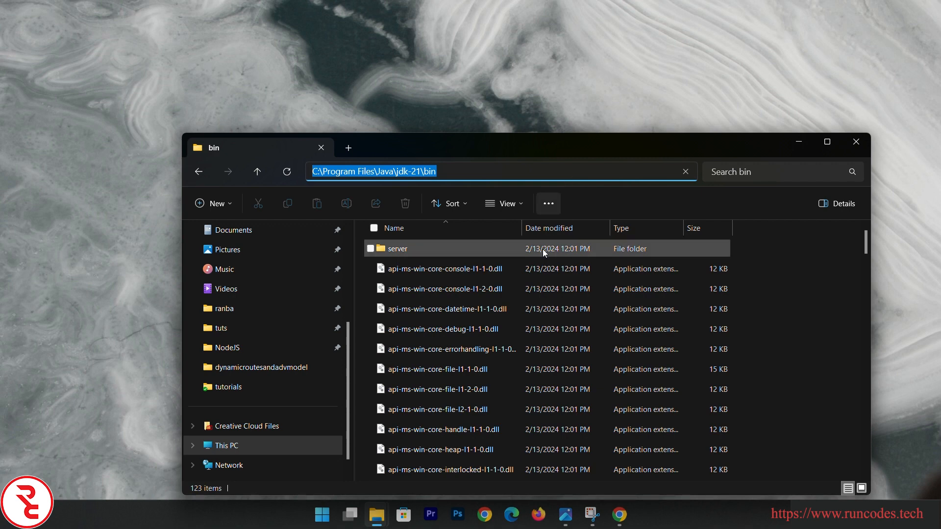
pyautogui.press('super+d')
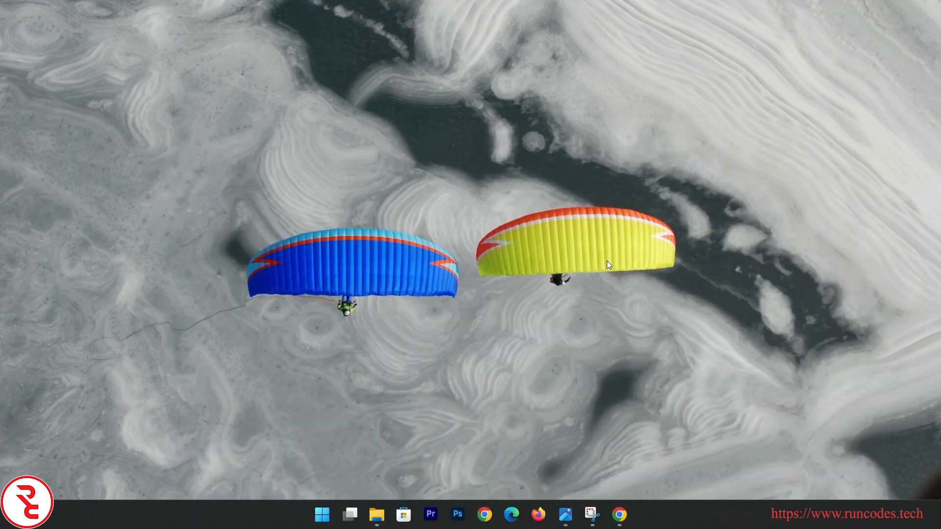
# - Find the setting for editing the system environment variables and open the Environment Variables dialog
pyautogui.click(323, 515)
pyautogui.write('e')
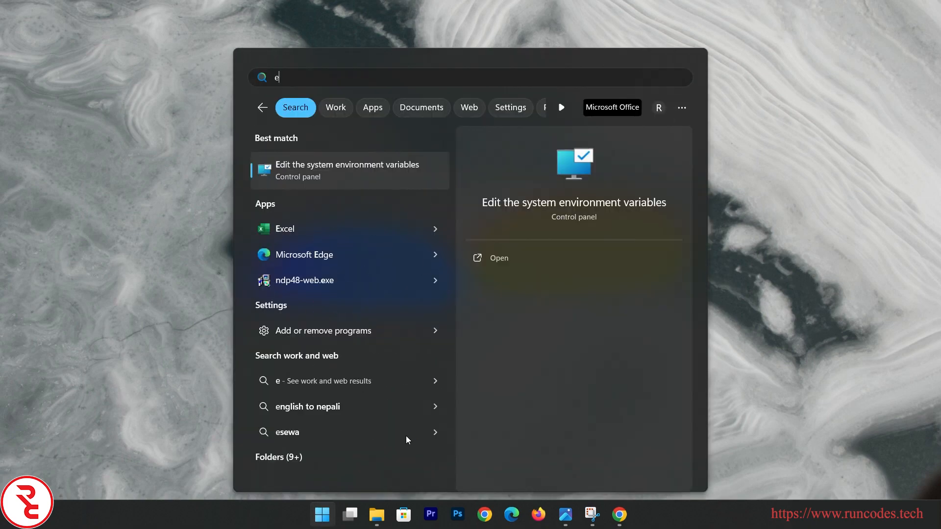
pyautogui.press('Return')
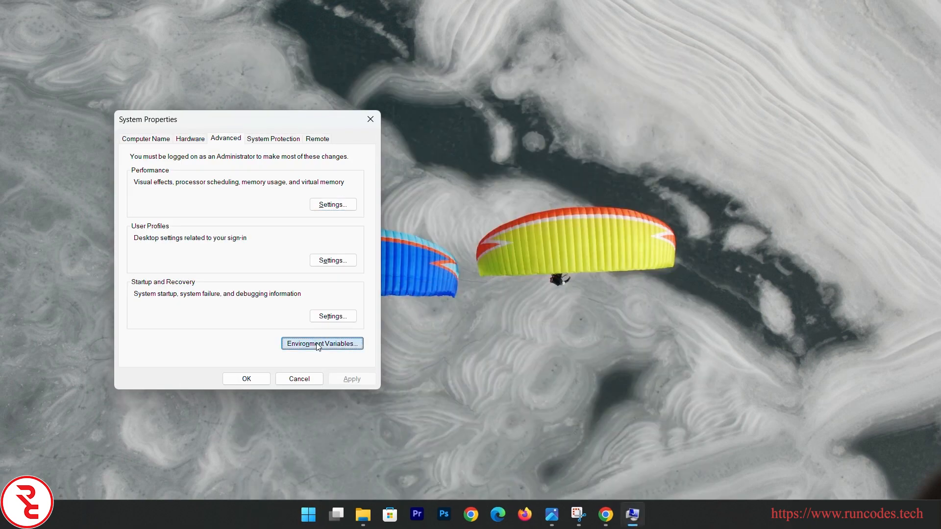
pyautogui.click(318, 345)
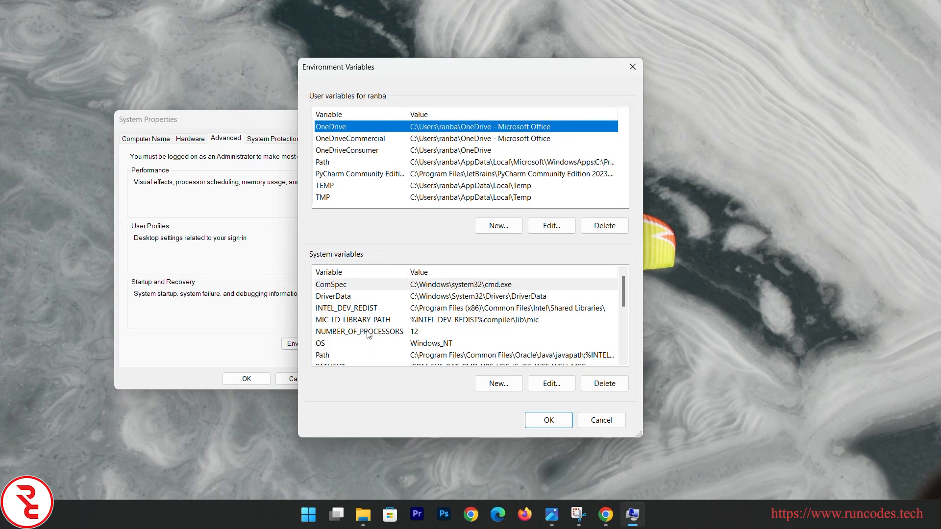
# - Add the copied path C:\Program Files\Java\jdk-21\bin as a new entry in the system Path variable
pyautogui.click(411, 356)
pyautogui.click(553, 383)
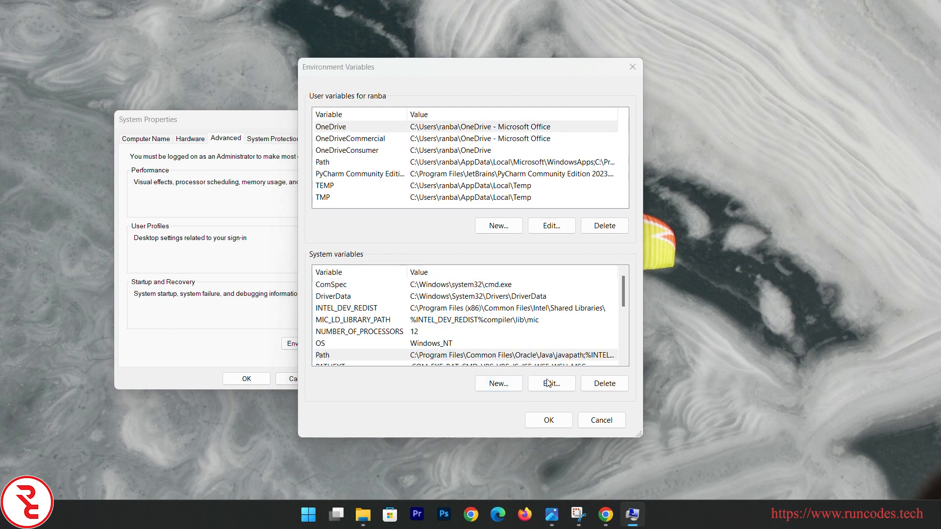
pyautogui.click(586, 126)
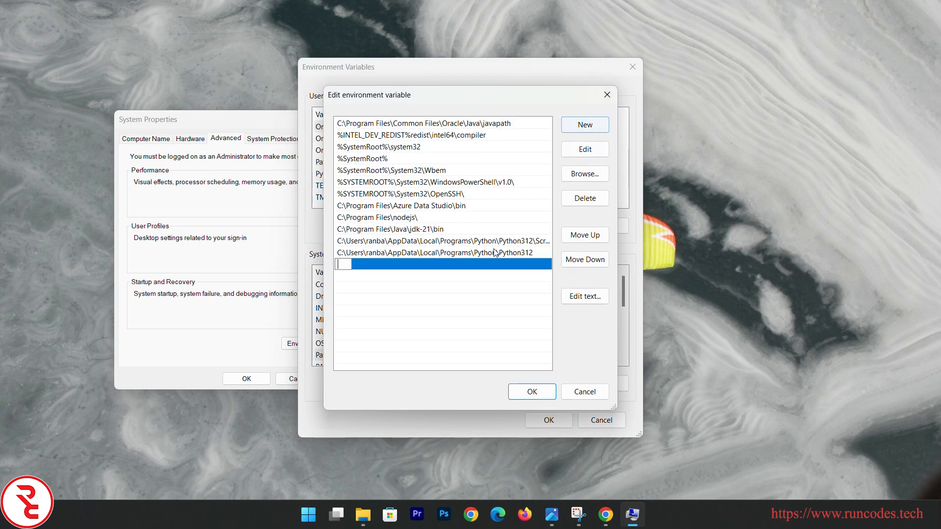
pyautogui.hotkey('ctrl', 'v')
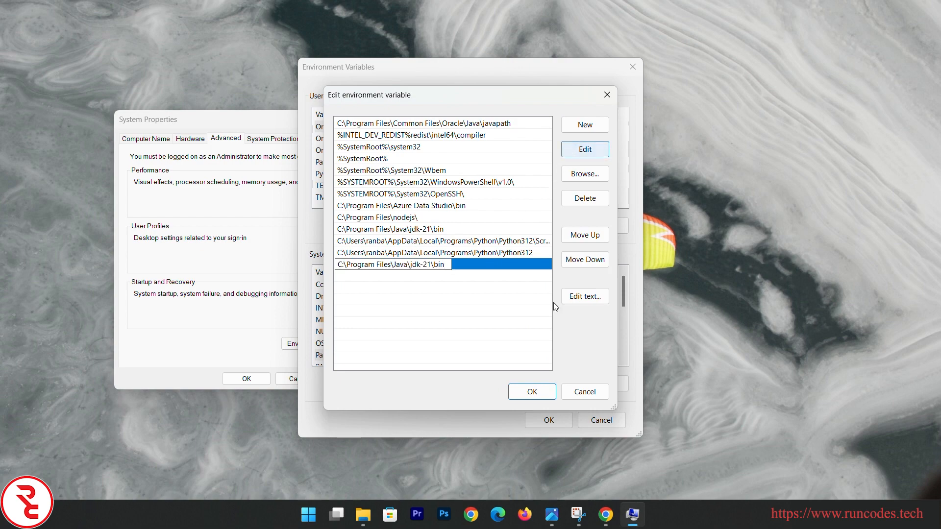
pyautogui.click(533, 393)
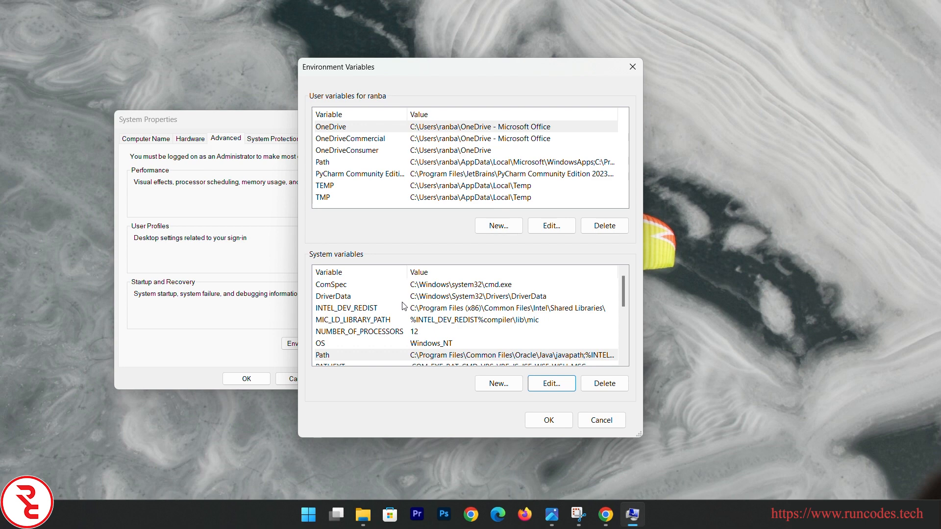
# - Create a user variable JAVA_HOME with the value C:\Program Files\Java\jdk-21\bin and save the environment variable changes
pyautogui.click(506, 228)
pyautogui.press('capslock')
pyautogui.write('JAVA_HOME')
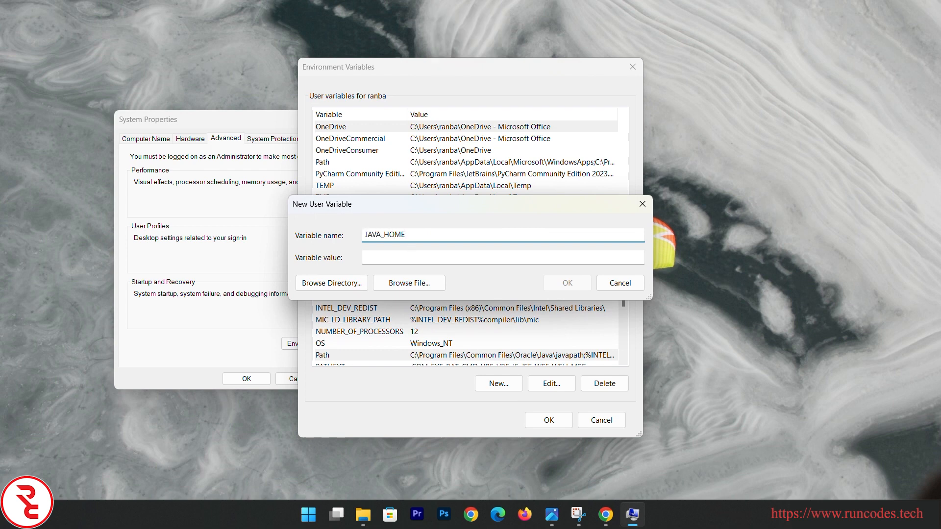
pyautogui.click(405, 262)
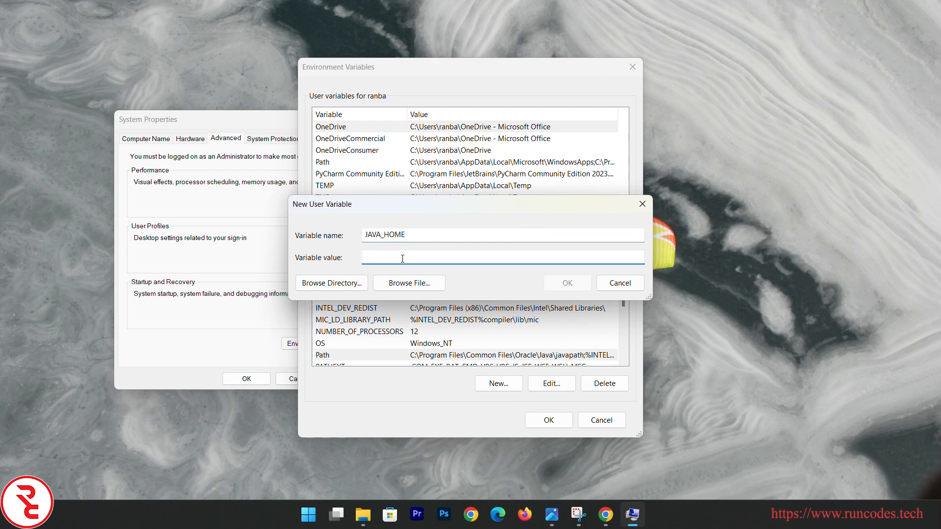
pyautogui.hotkey('ctrl', 'v')
pyautogui.click(564, 284)
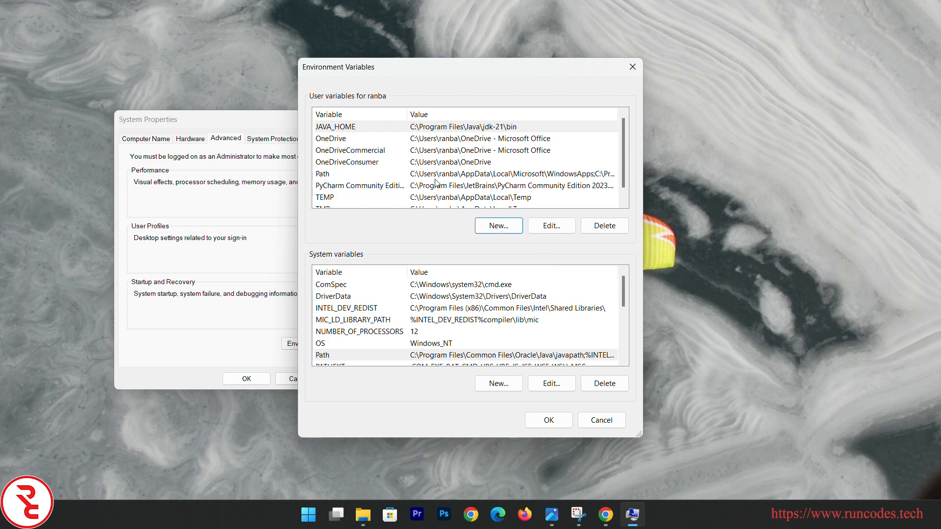
pyautogui.click(544, 420)
pyautogui.click(257, 378)
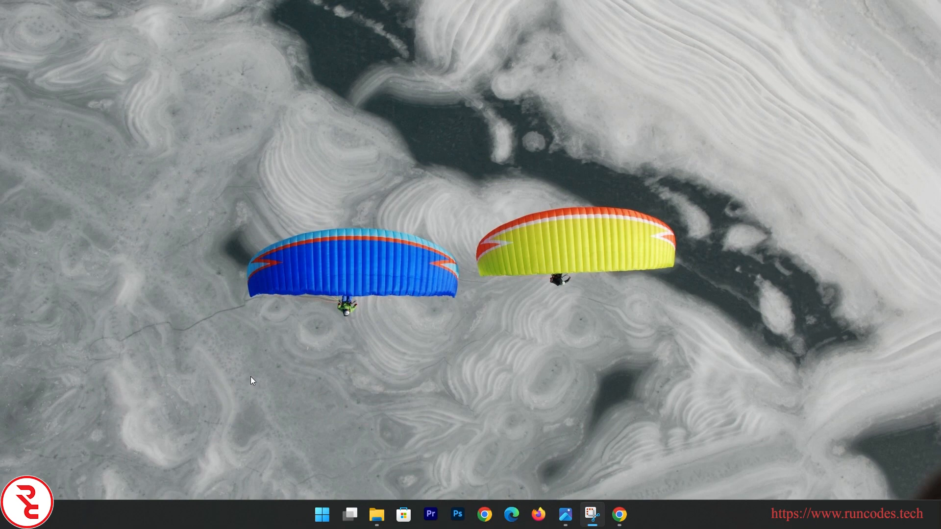
# - Open Command Prompt, run the java command and look through its usage output
pyautogui.press('super')
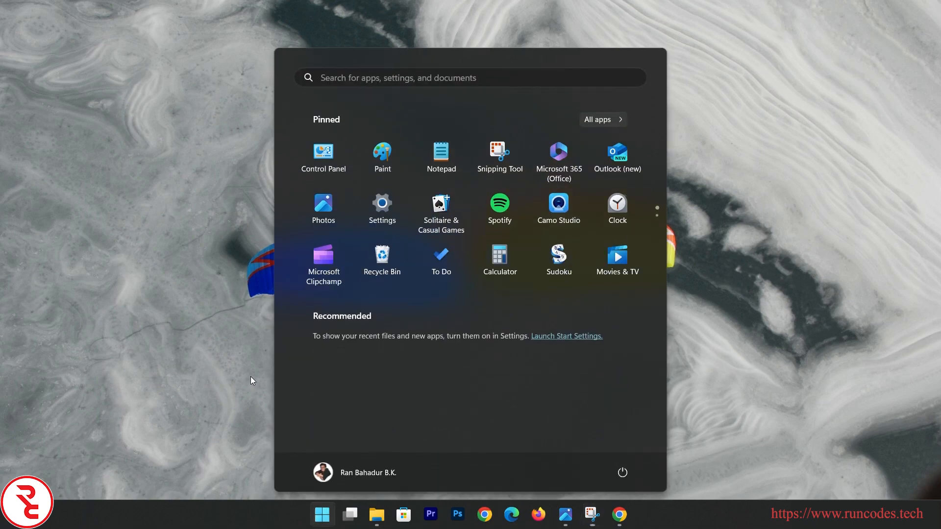
pyautogui.write('cmd')
pyautogui.press('Return')
pyautogui.write('java')
pyautogui.press('Return')
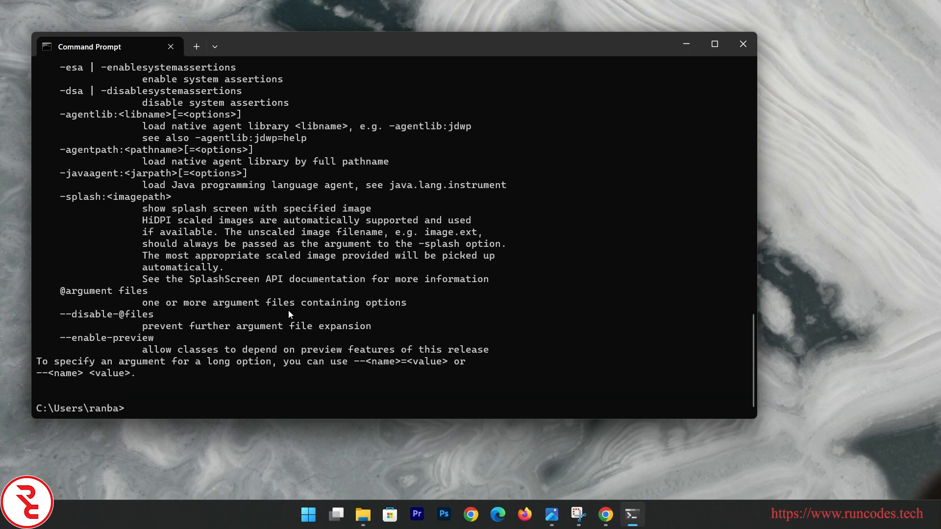
pyautogui.scroll(20, 204, 289)
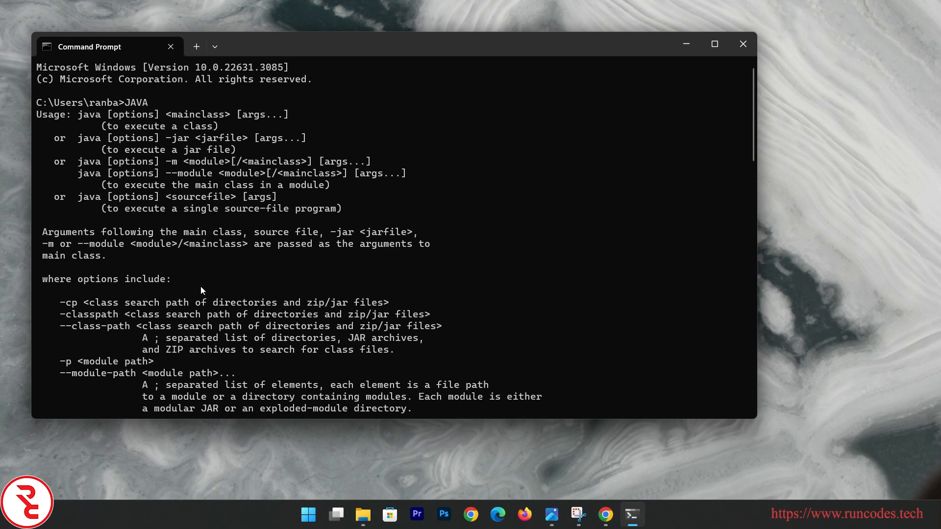
pyautogui.scroll(-20, 231, 183)
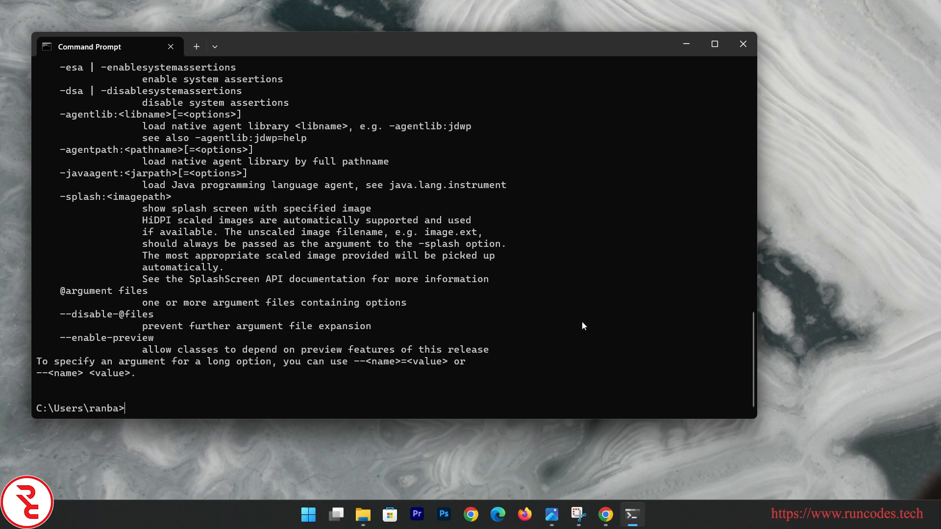
pyautogui.scroll(15, 583, 326)
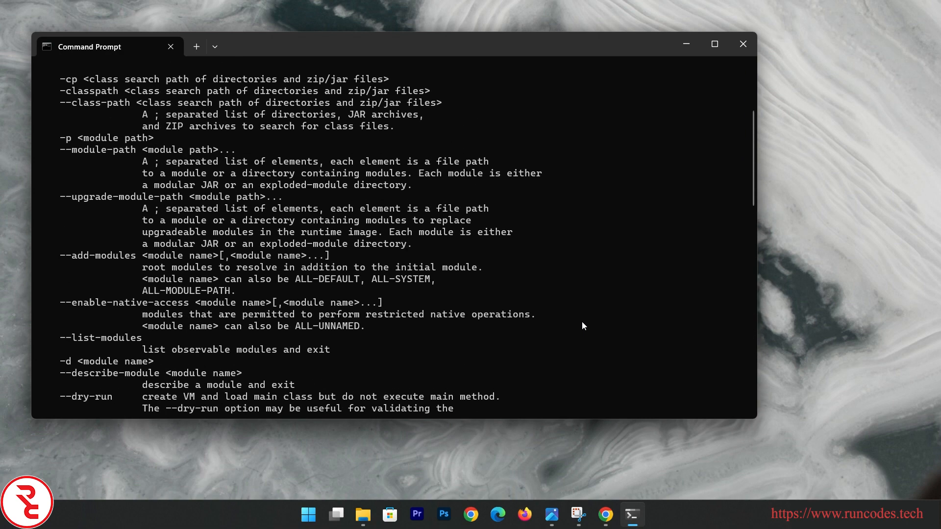
pyautogui.scroll(6, 582, 326)
# - Check the installed Java version with java --version, copy the version number and minimize Command Prompt
pyautogui.write('jav')
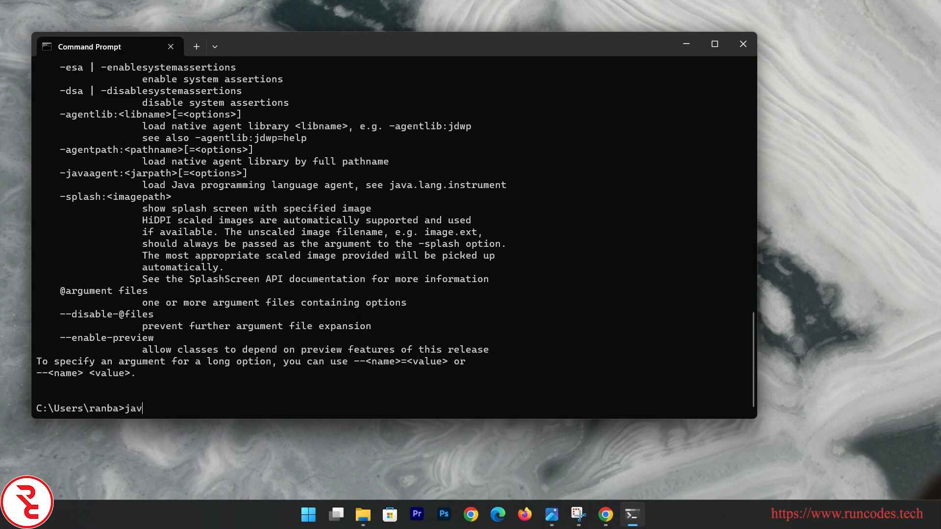
pyautogui.write('a --version')
pyautogui.press('Return')
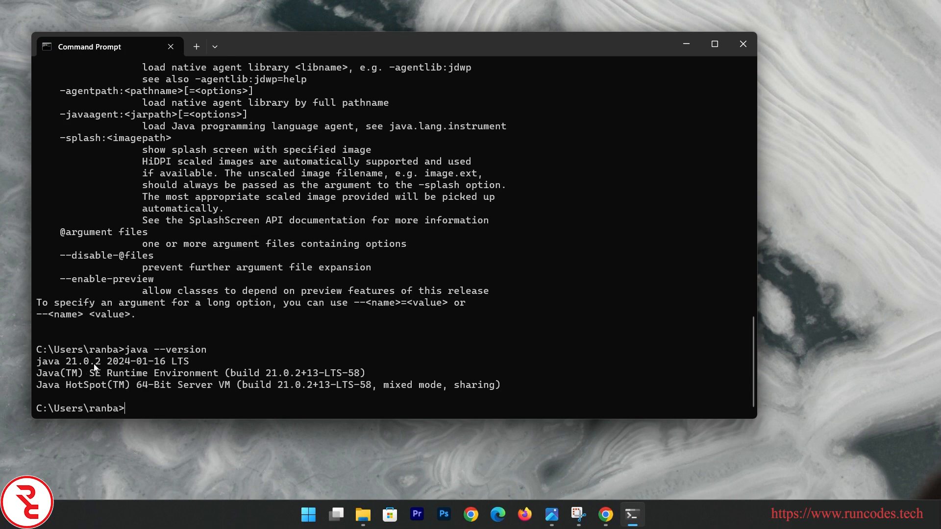
pyautogui.moveTo(59, 363); pyautogui.dragTo(106, 363)
pyautogui.hotkey('ctrl', 'c')
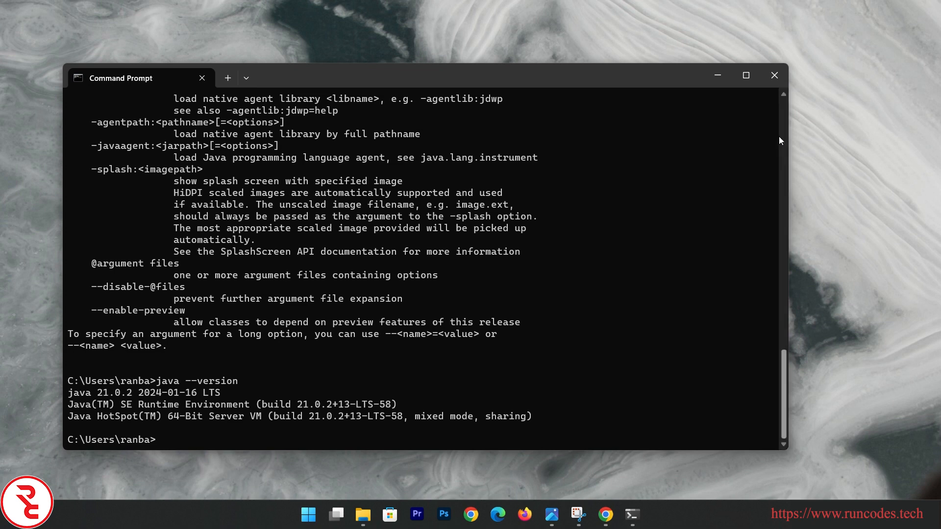
pyautogui.click(717, 74)
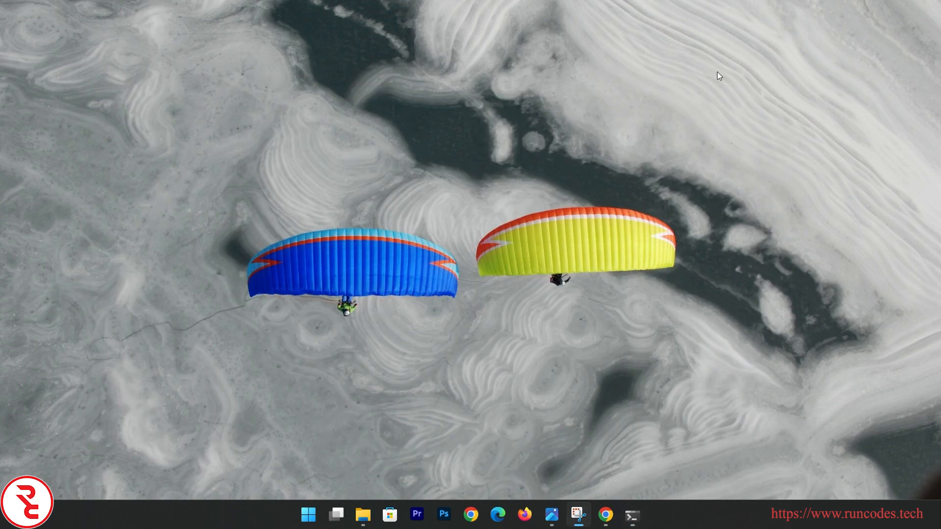
# - Switch to Chrome, search the web for "netbeans ide" and open the official Apache NetBeans website
pyautogui.click(610, 513)
pyautogui.write('netbe')
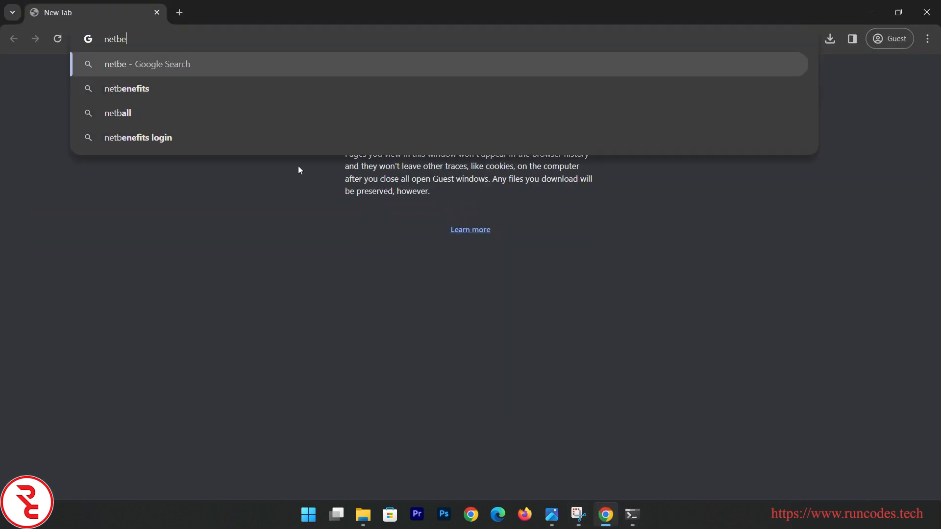
pyautogui.write('ans ide')
pyautogui.press('Return')
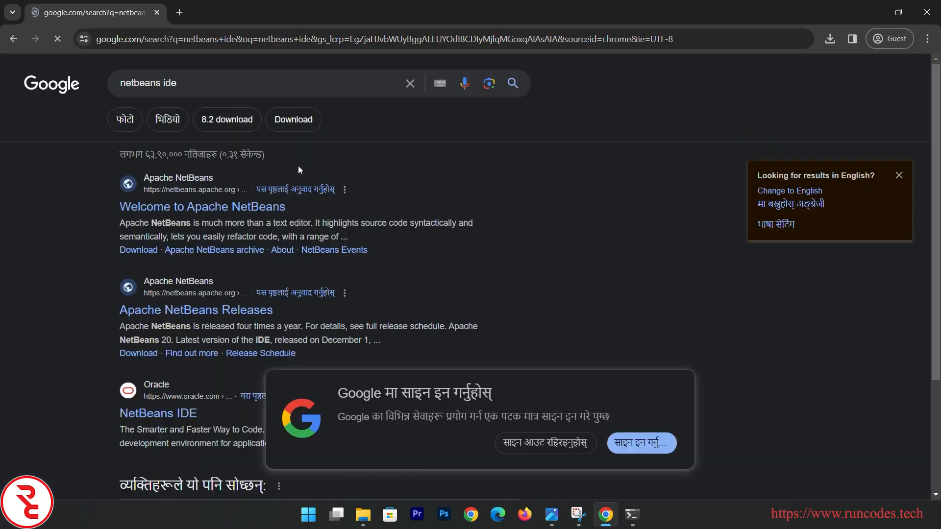
pyautogui.click(212, 211)
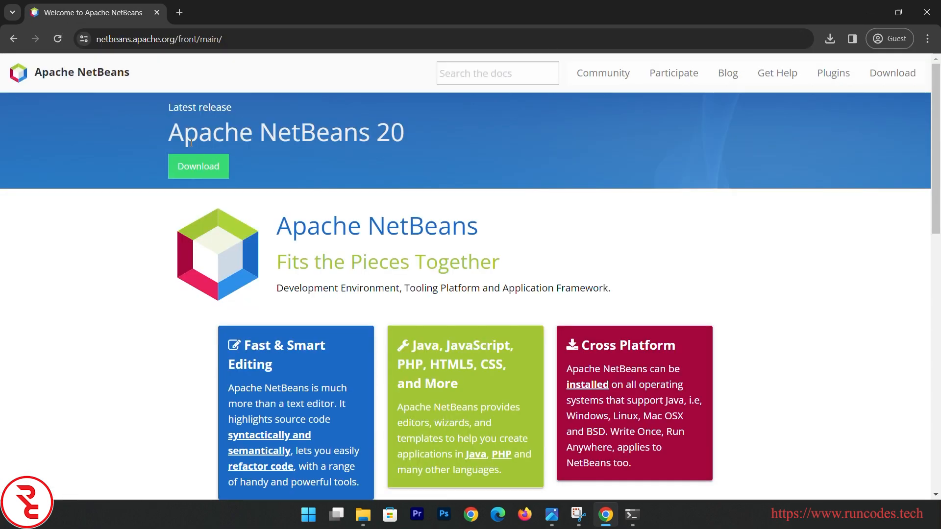
# - Download the Apache NetBeans 20 Windows installer Apache-NetBeans-20r1-bin-windows-x64.exe from the suggested Apache mirror into the Downloads folder
pyautogui.moveTo(185, 136); pyautogui.dragTo(378, 148)
pyautogui.click(198, 166)
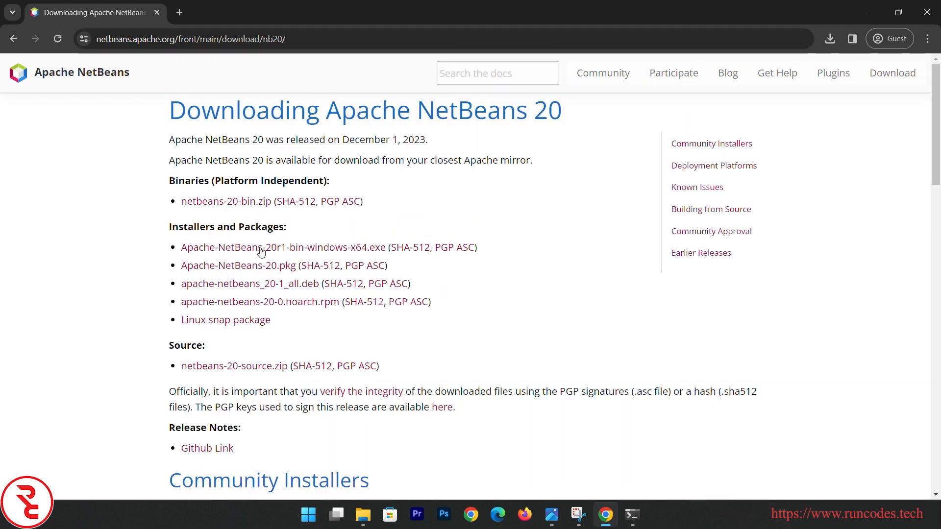
pyautogui.click(380, 251)
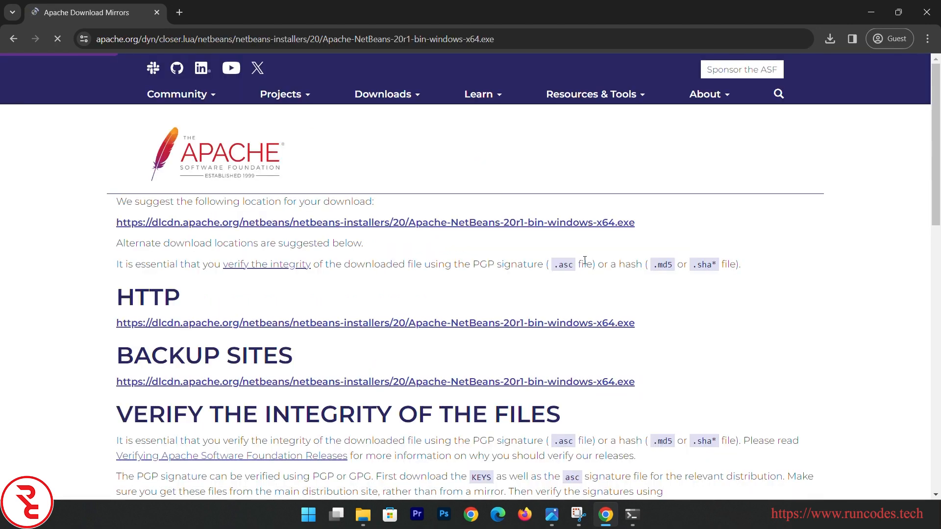
pyautogui.click(460, 224)
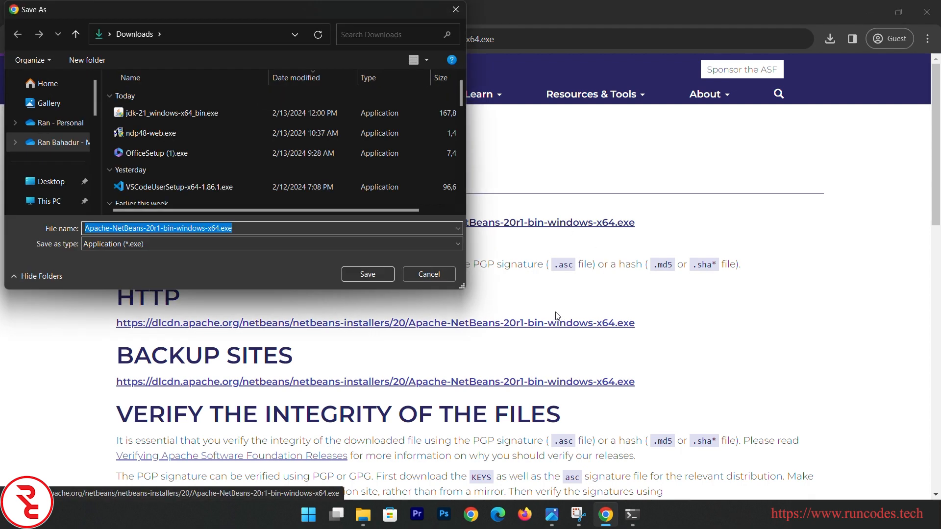
pyautogui.click(367, 275)
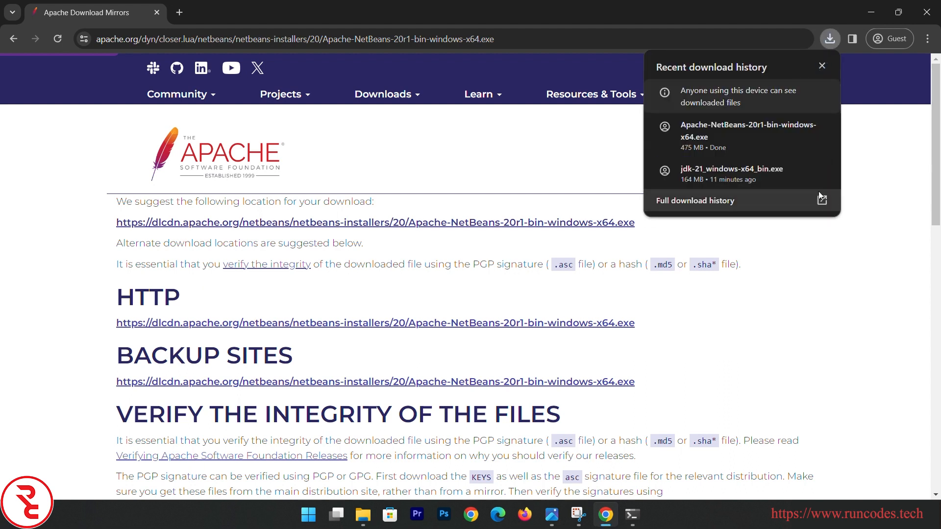
# - Run the downloaded Apache NetBeans installer from the Downloads folder and minimize the folder window
pyautogui.click(797, 128)
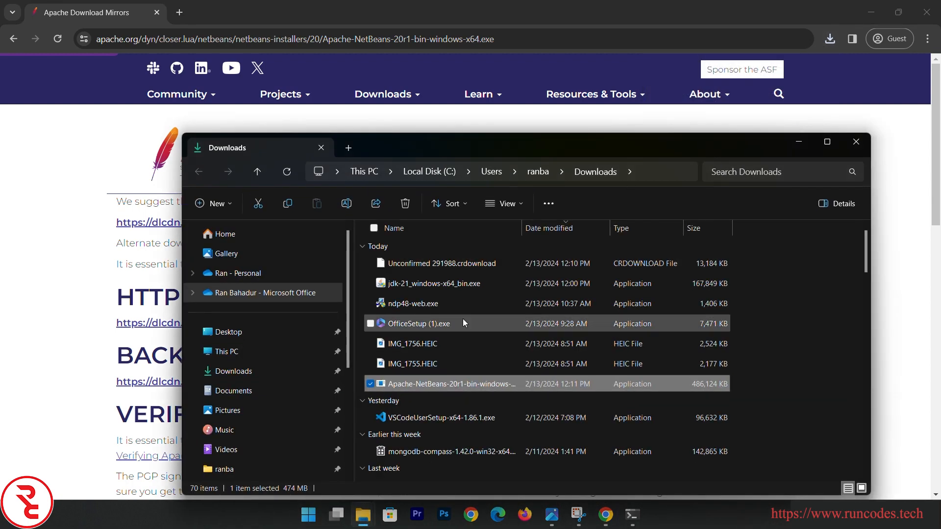
pyautogui.doubleClick(431, 383)
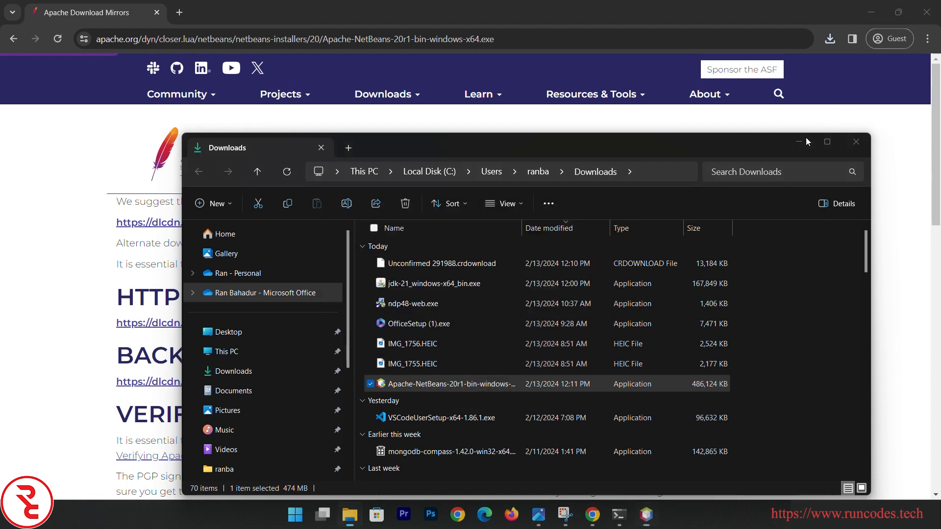
pyautogui.click(805, 141)
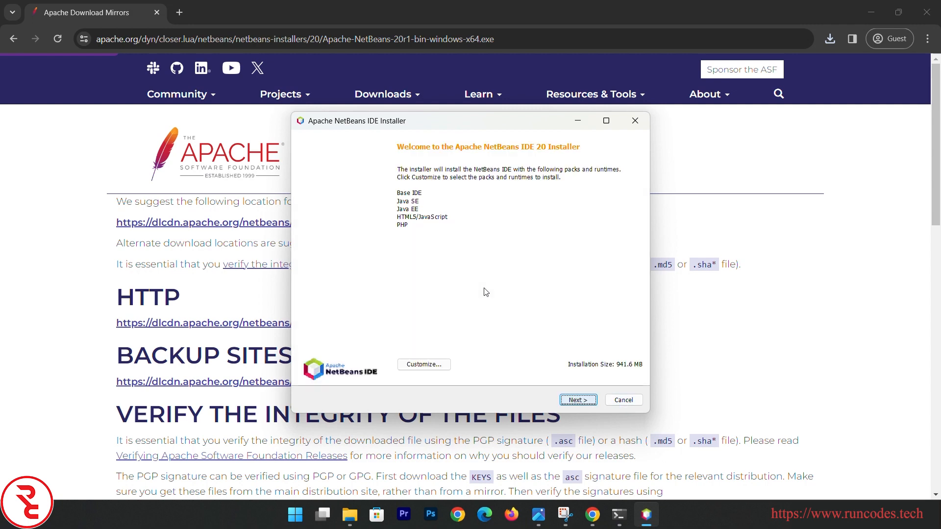
# - Accept the license and install NetBeans IDE 20 to C:\Program Files\NetBeans-20 with JDK C:\Program Files\Java\jdk-21, keeping the update check on
pyautogui.click(577, 400)
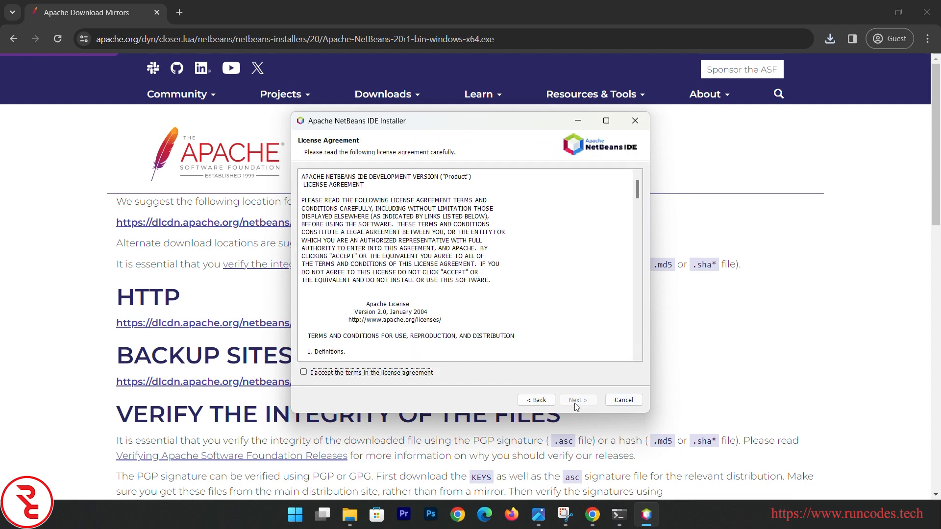
pyautogui.click(394, 374)
pyautogui.click(581, 401)
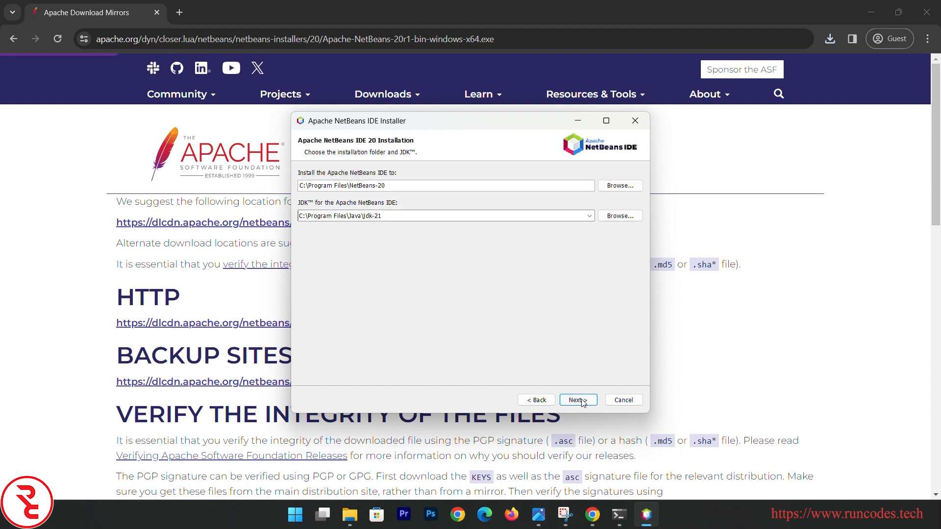
pyautogui.click(579, 400)
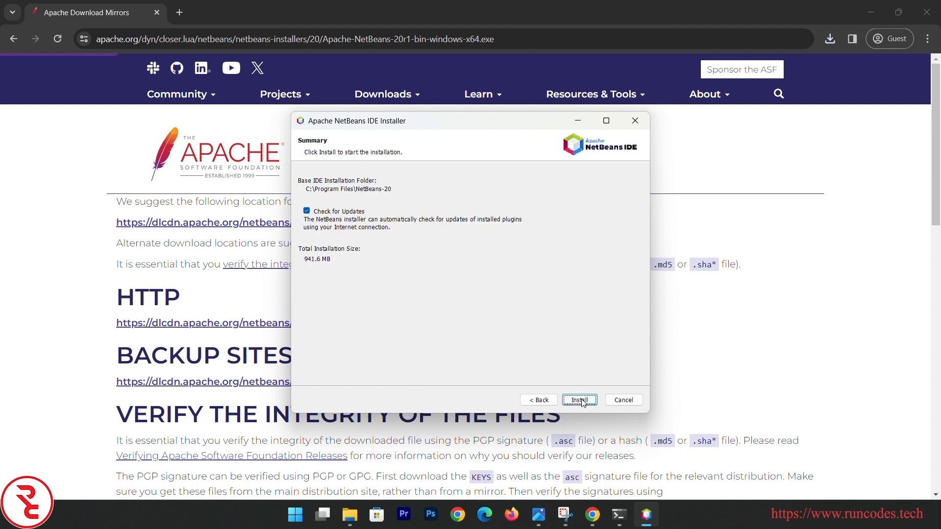
pyautogui.click(581, 401)
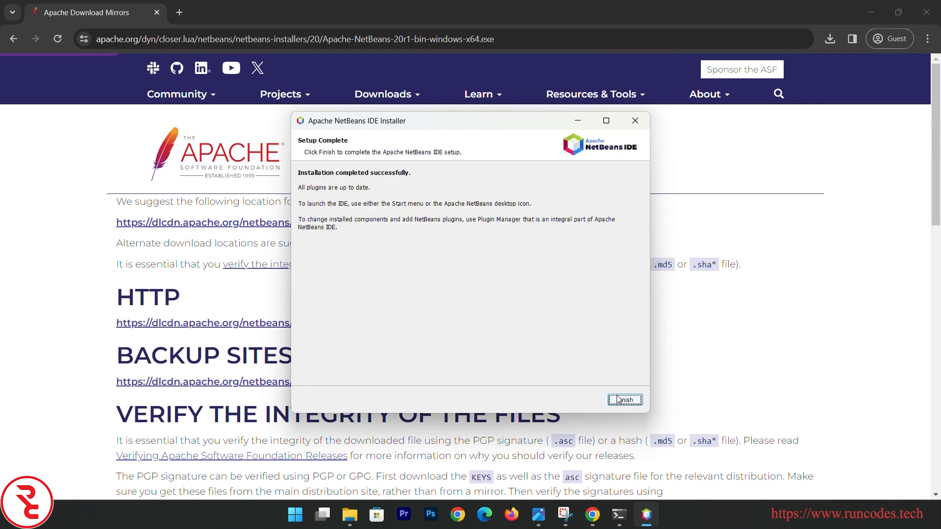
pyautogui.click(619, 400)
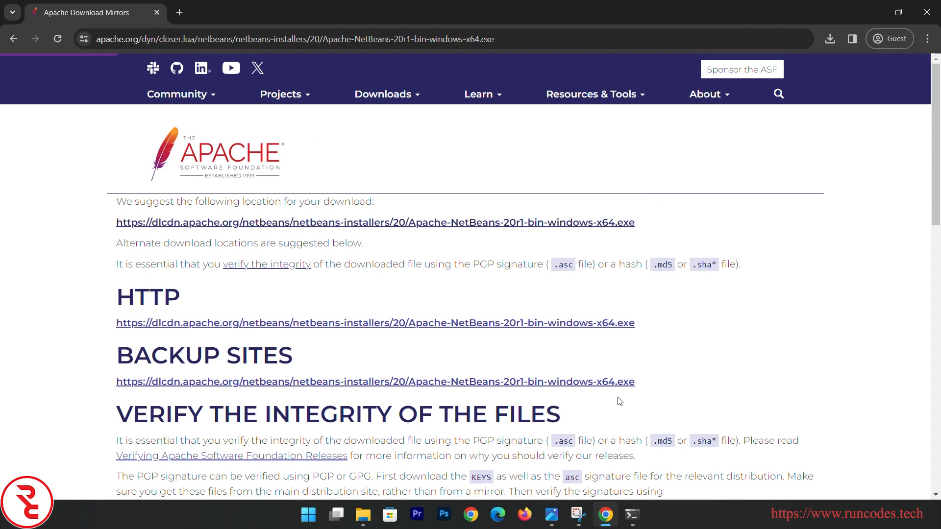
# - Find Apache NetBeans IDE 20 with the Windows search and launch it
pyautogui.press('super')
pyautogui.write('net')
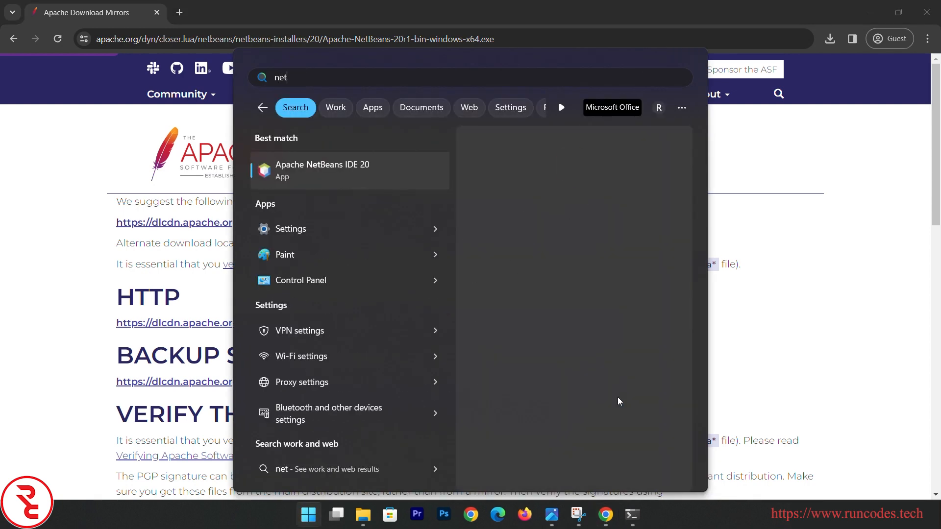
pyautogui.click(327, 175)
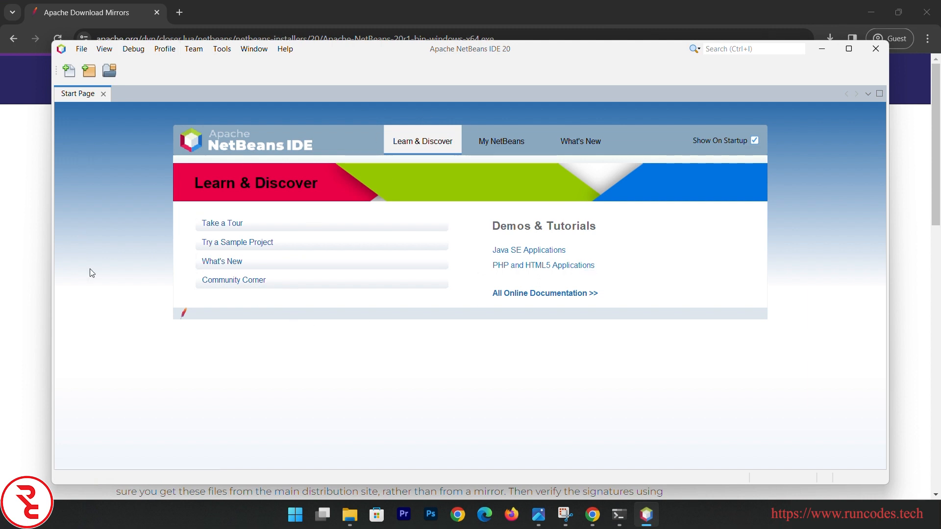
# - Create a new Java with Maven project of type Java Application, keeping the default name mavenproject2 and default location
pyautogui.click(81, 52)
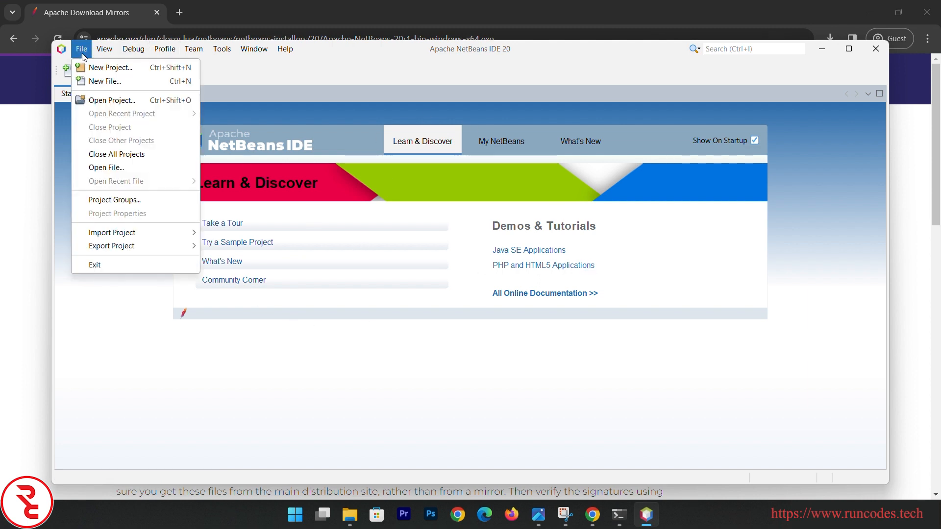
pyautogui.click(116, 71)
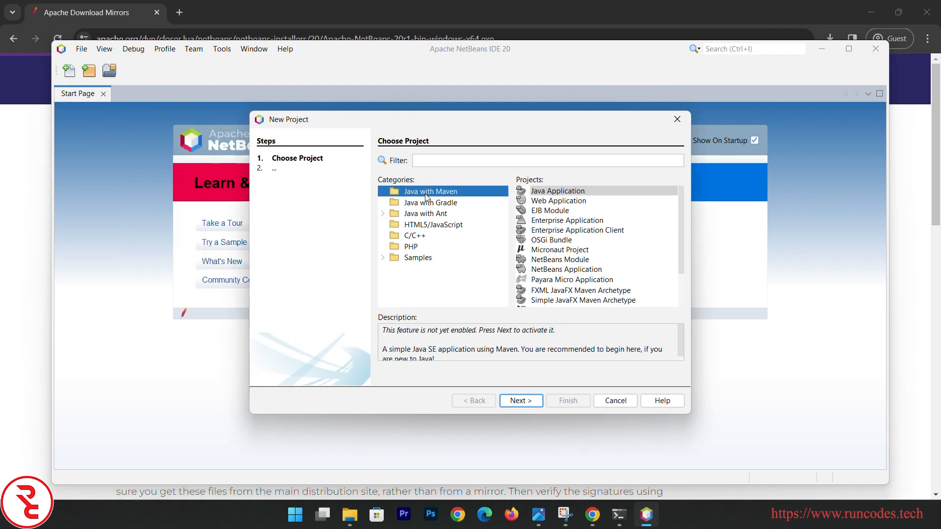
pyautogui.click(458, 205)
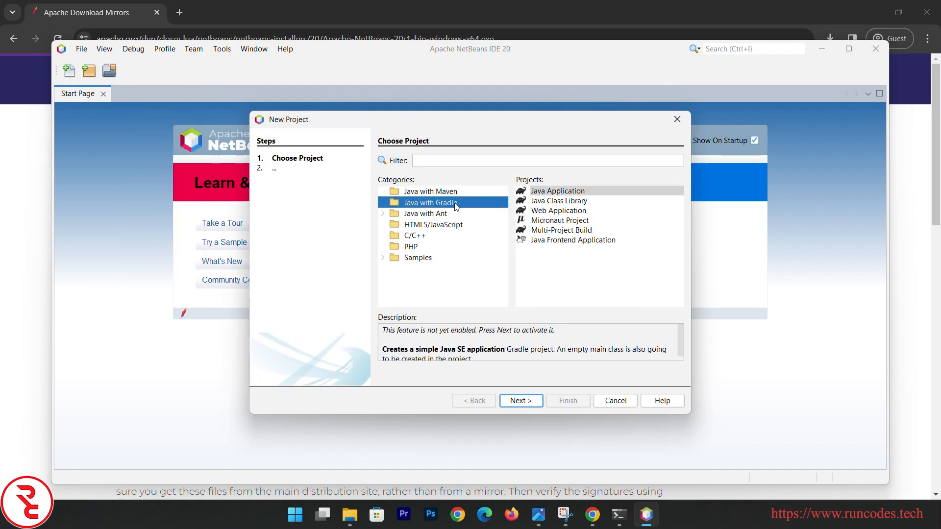
pyautogui.click(464, 194)
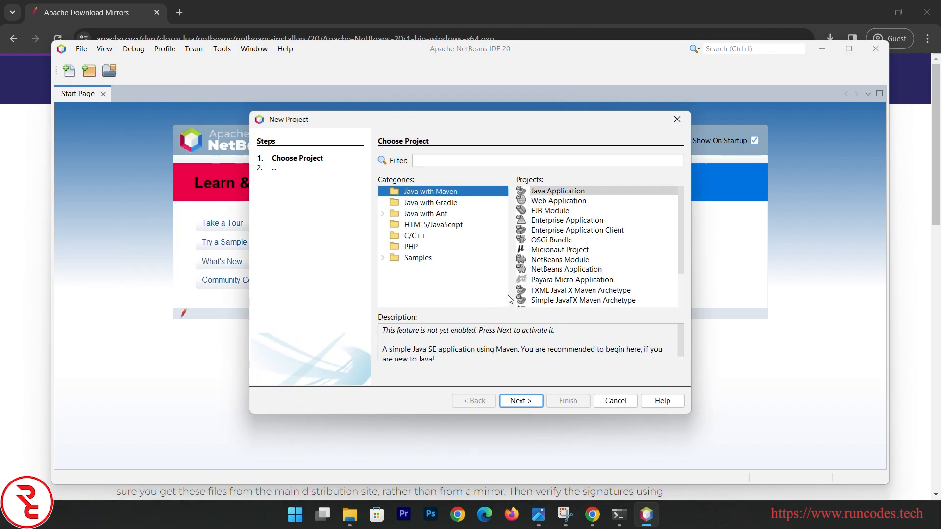
pyautogui.click(520, 401)
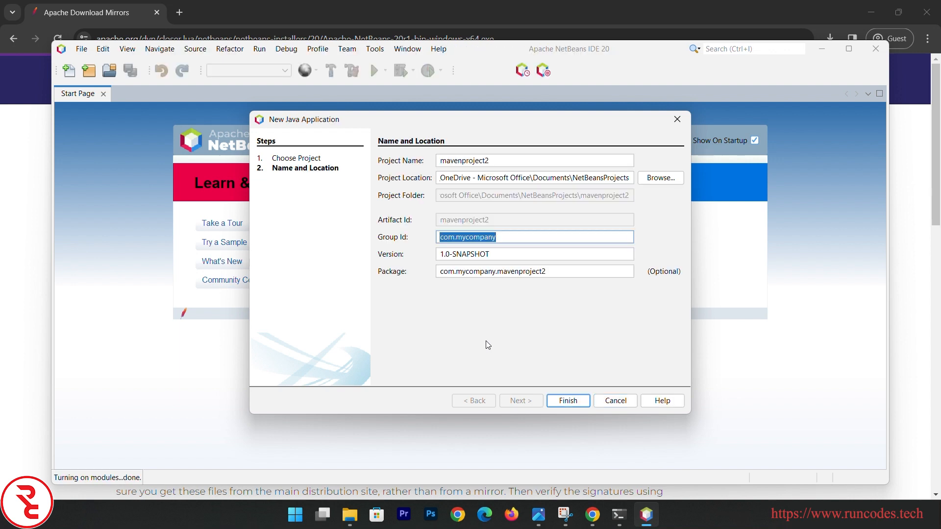
pyautogui.click(577, 407)
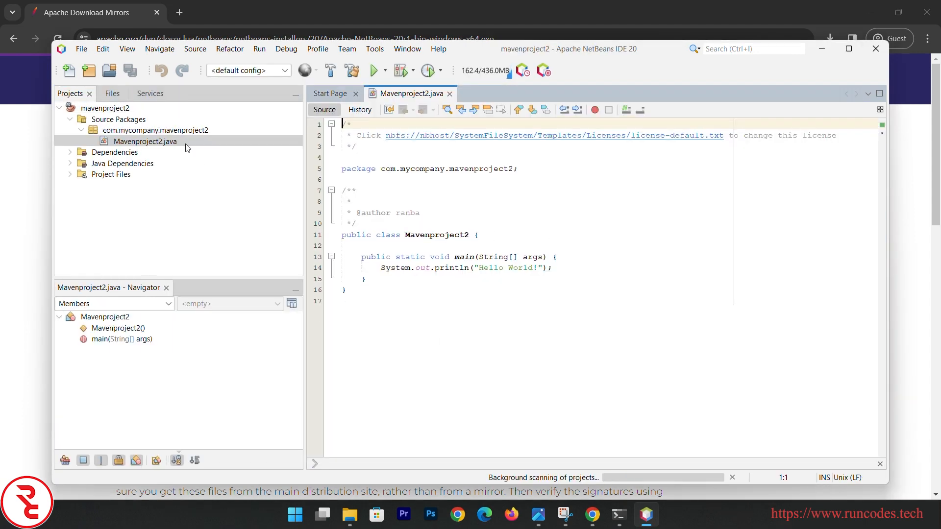
# - Add a JFrame Form with the default name NewJFrame to the com.mycompany.mavenproject2 package
pyautogui.rightClick(157, 131)
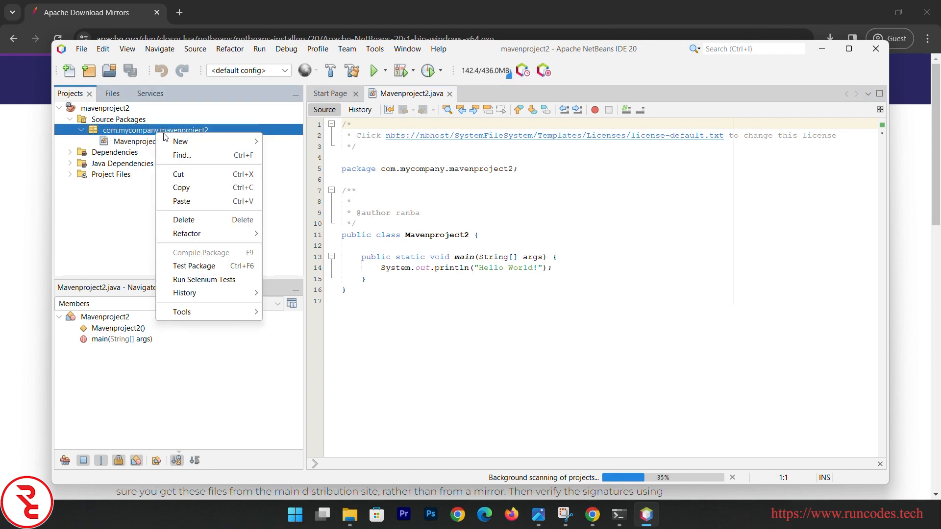
pyautogui.moveTo(258, 146)
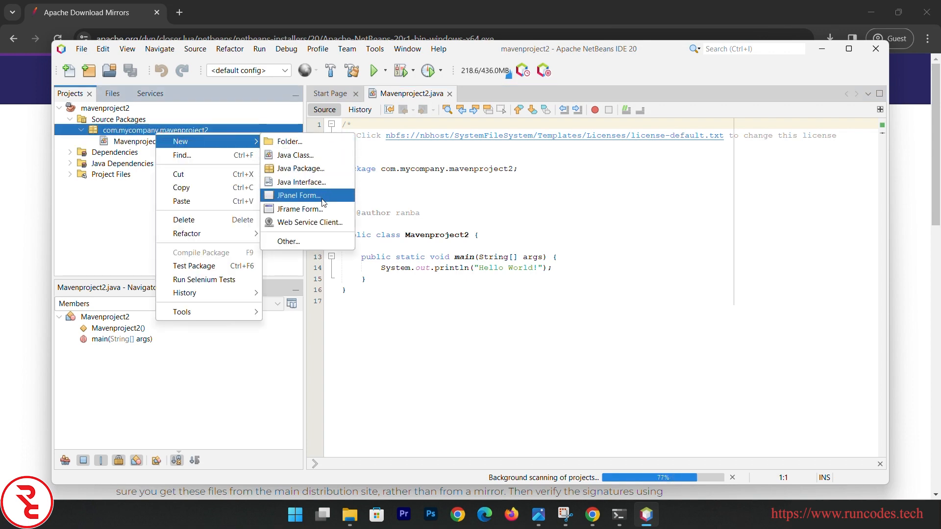
pyautogui.click(322, 211)
pyautogui.click(568, 400)
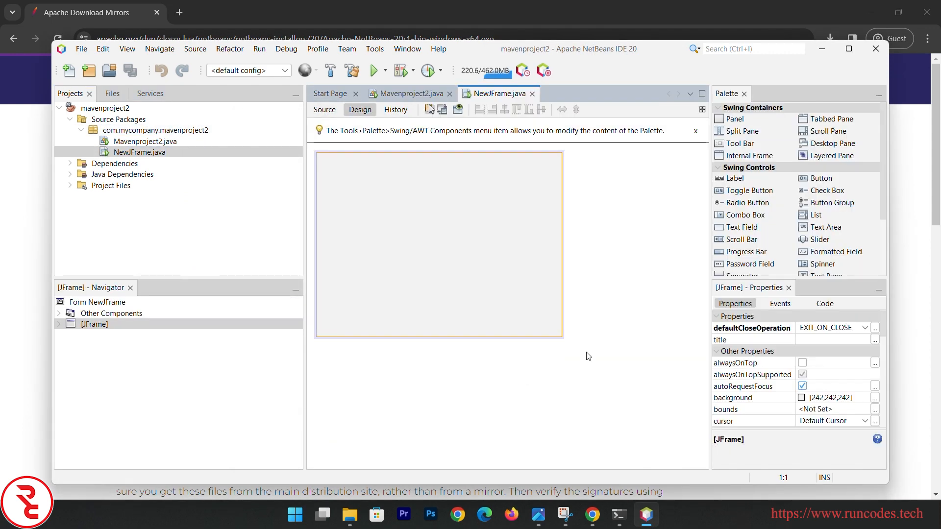
# - Place a Label in the form's upper left area, a Button in its lower right area and a Text Field above the button
pyautogui.click(735, 179)
pyautogui.click(384, 203)
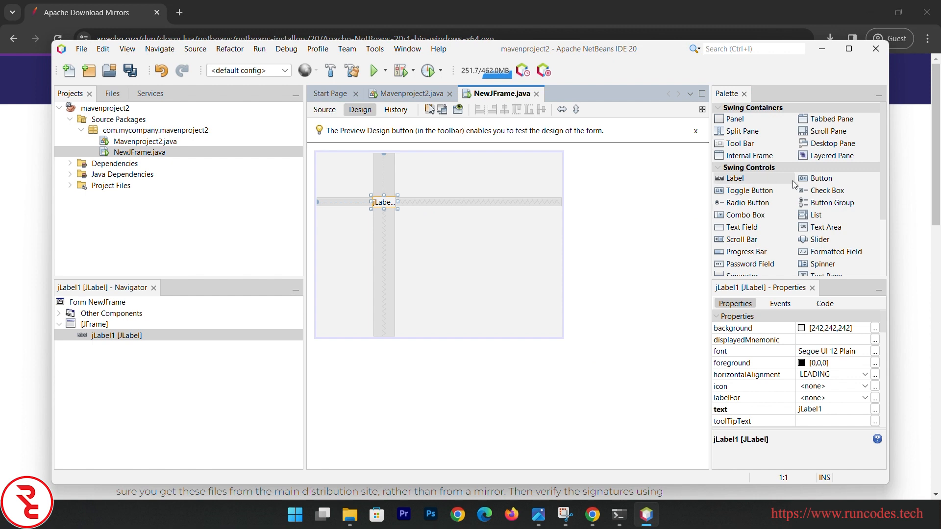
pyautogui.click(818, 179)
pyautogui.click(466, 284)
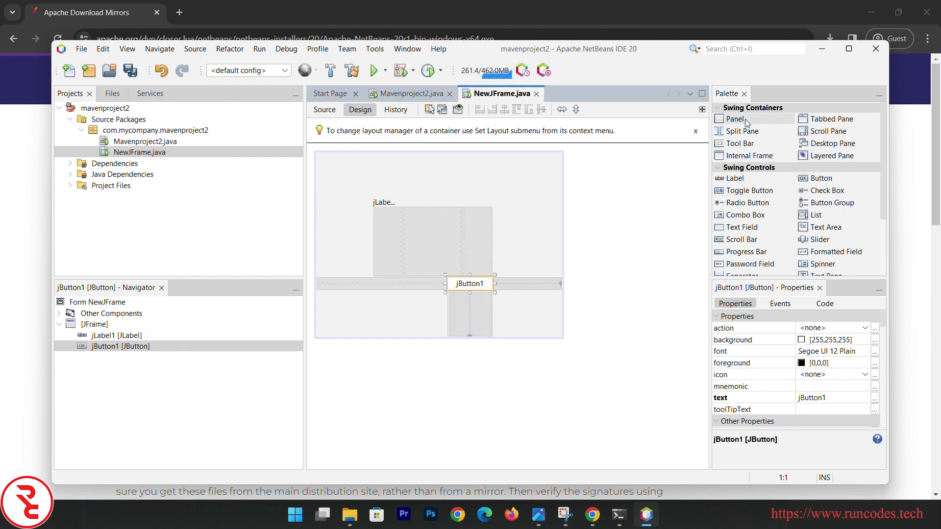
pyautogui.scroll(-3, 750, 244)
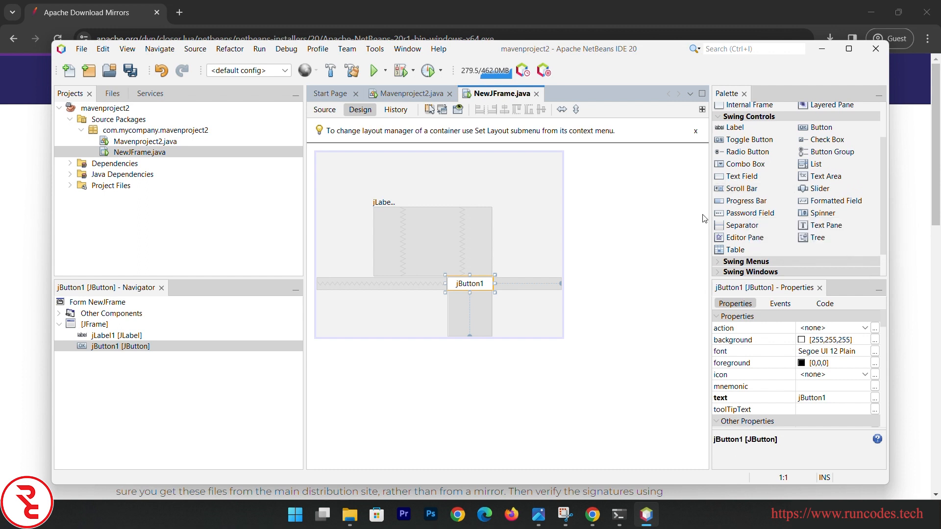
pyautogui.click(742, 176)
pyautogui.click(486, 218)
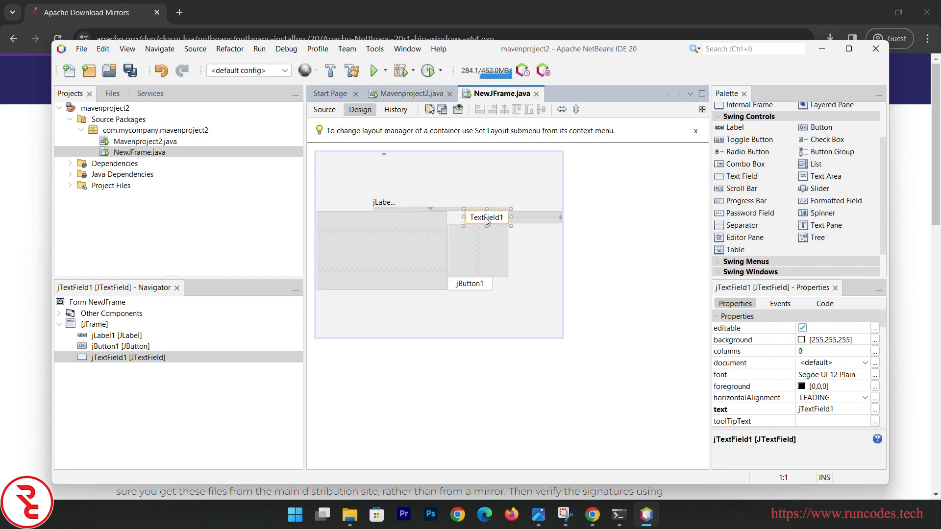